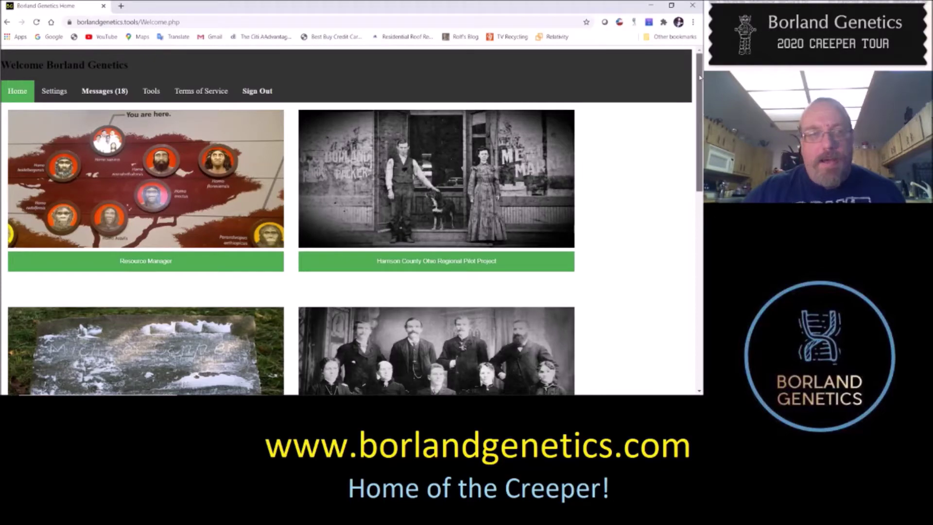
- Open the Resource Manager and review the DNA inventory, including the deceased grandfather's linked Reverse Phase and Humpty Dumpty kits
left_click_drag(701, 77, 705, 293)
scroll(595, 155, "up", 20)
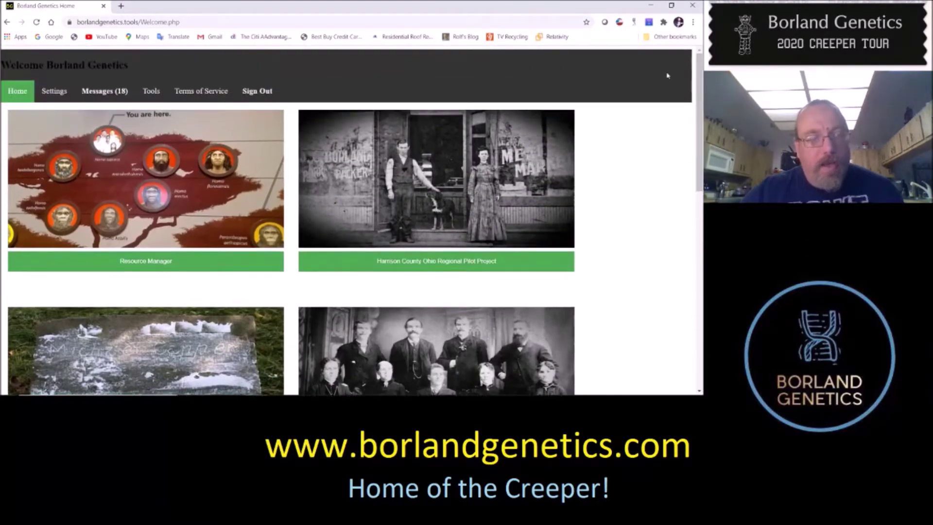
left_click(127, 263)
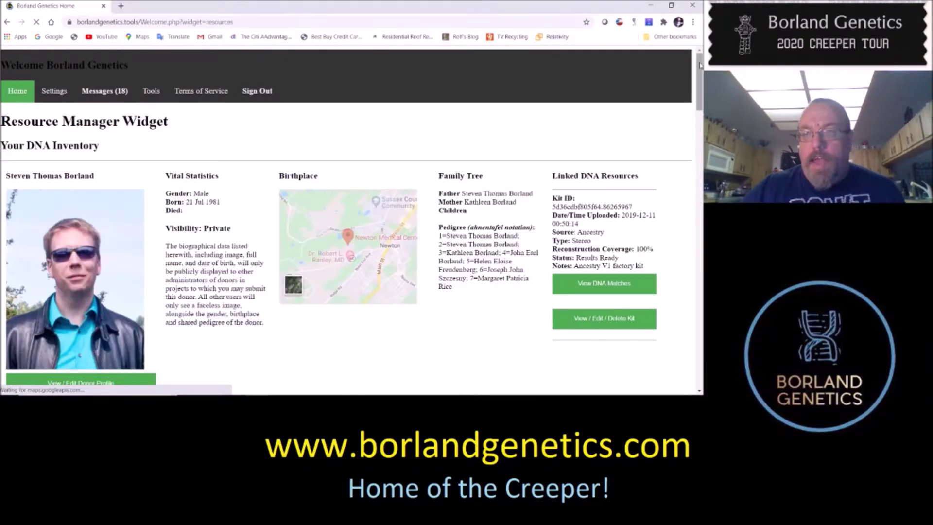
left_click_drag(701, 65, 702, 191)
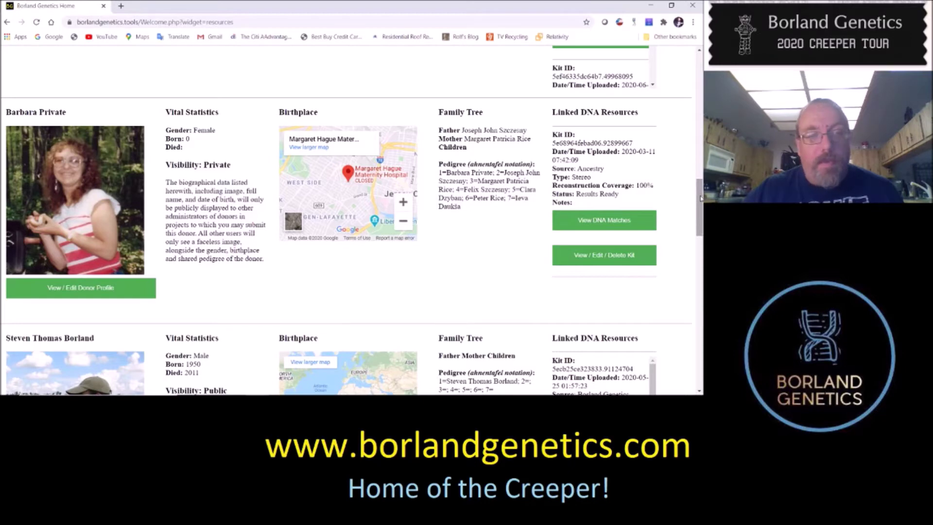
left_click_drag(700, 197, 704, 307)
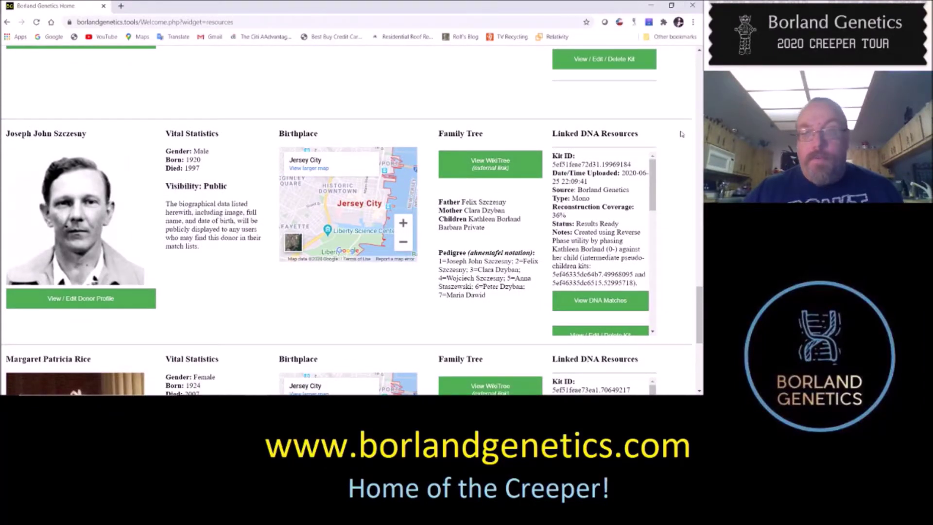
left_click_drag(653, 174, 659, 297)
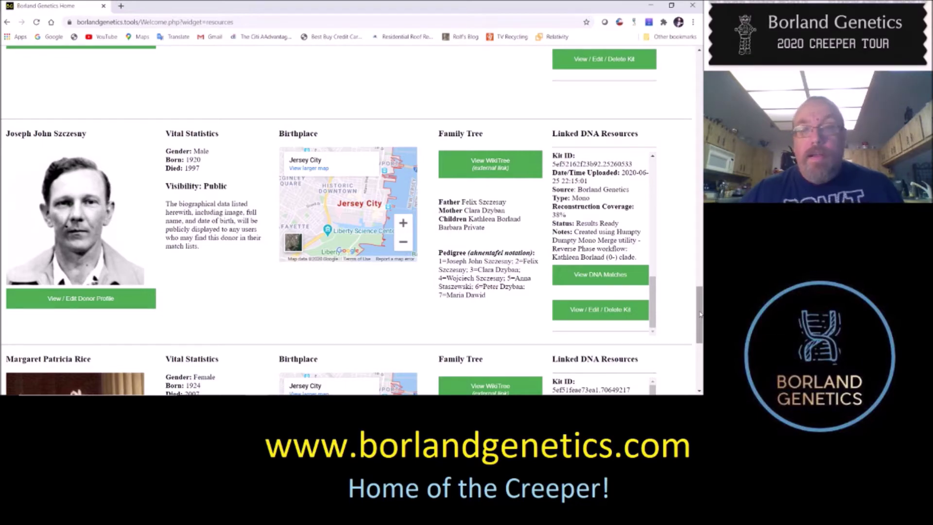
left_click_drag(701, 315, 701, 81)
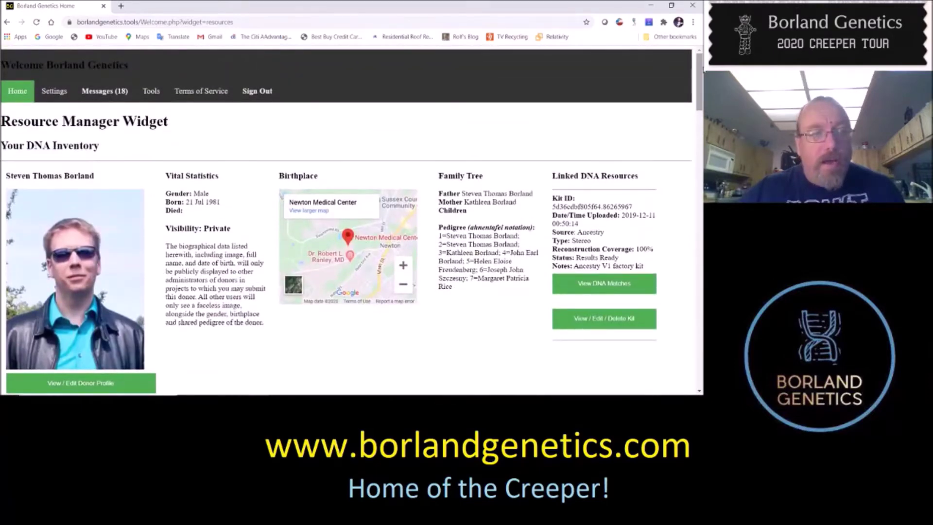
- Open the Darkside tool from the Borland Genetics Web Toolkit
left_click(152, 93)
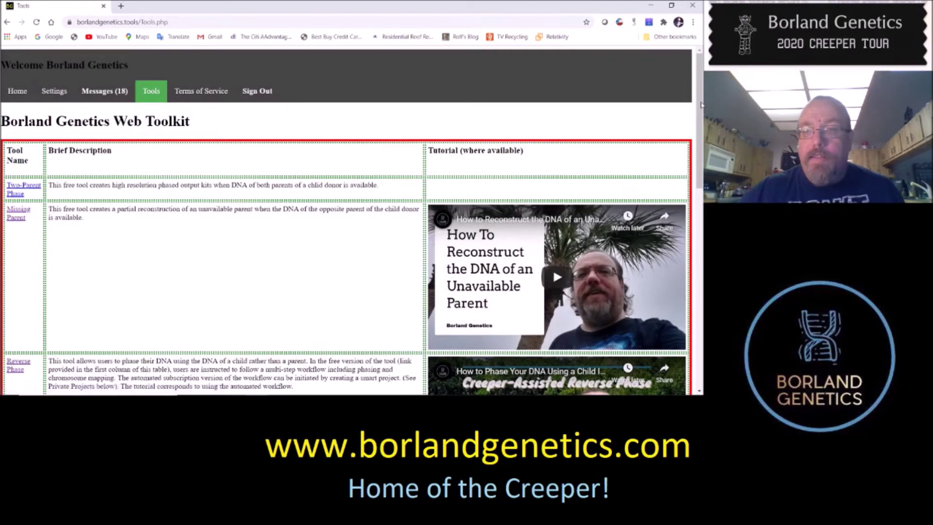
left_click_drag(700, 90, 705, 308)
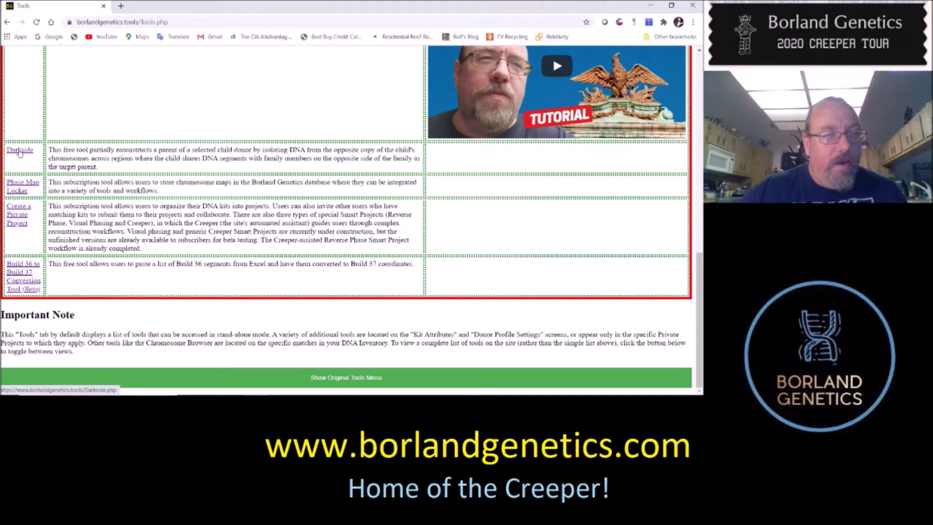
left_click(19, 151)
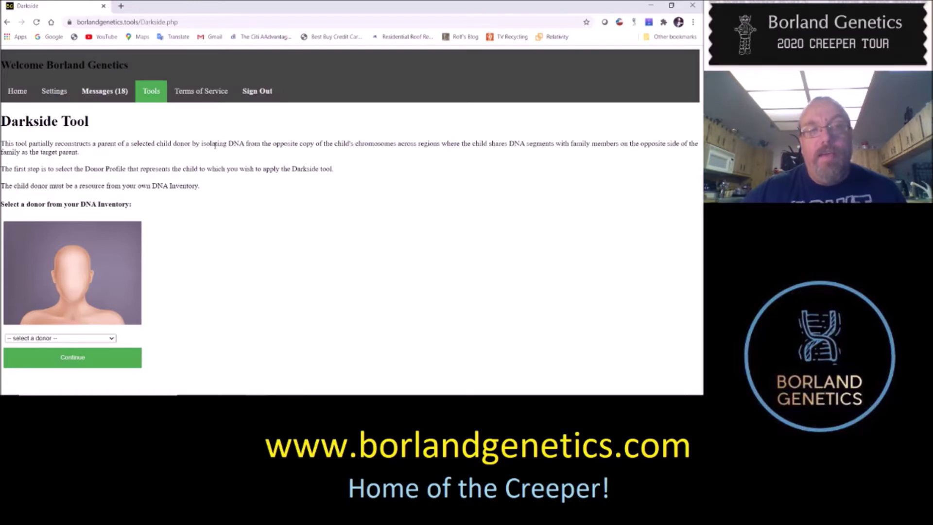
- Choose the daughter listed with the surname Private as child donor and use her Ancestry stereo kit with 100% coverage
left_click(112, 339)
left_click(78, 301)
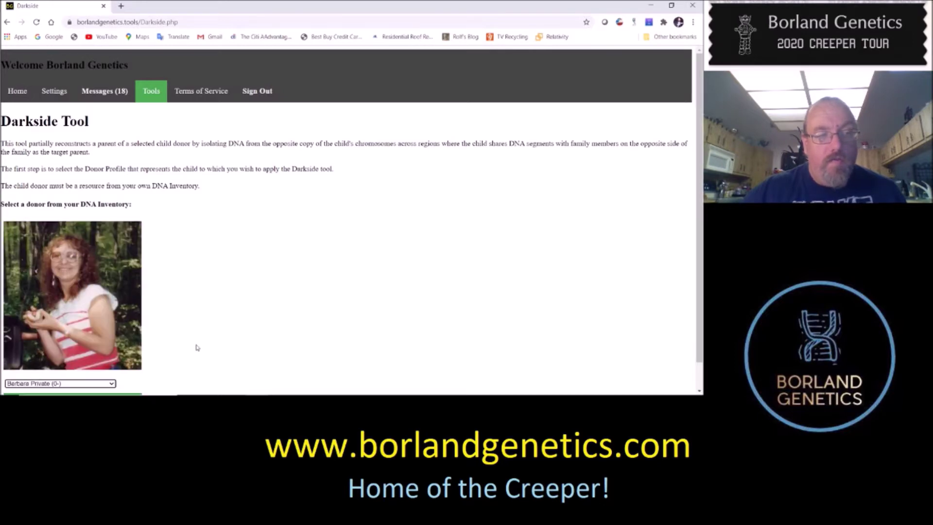
scroll(704, 143, "down", 1)
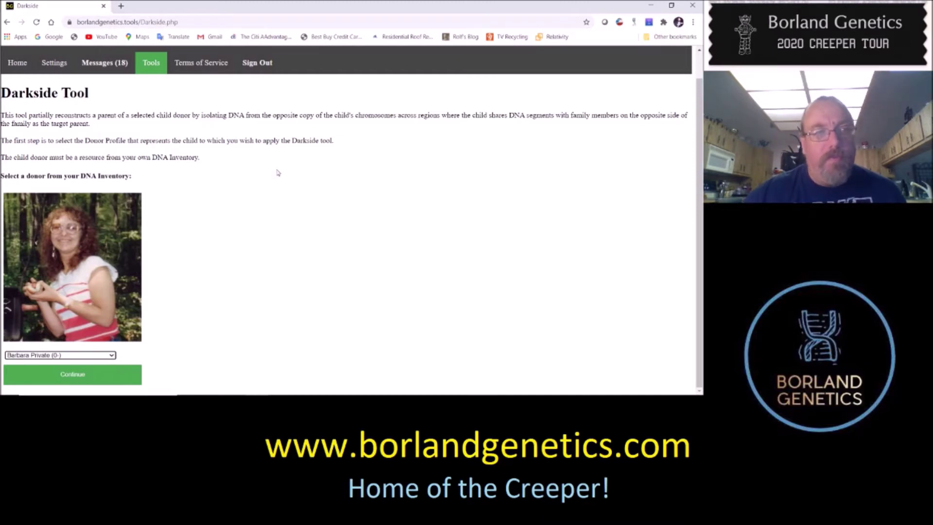
left_click(112, 377)
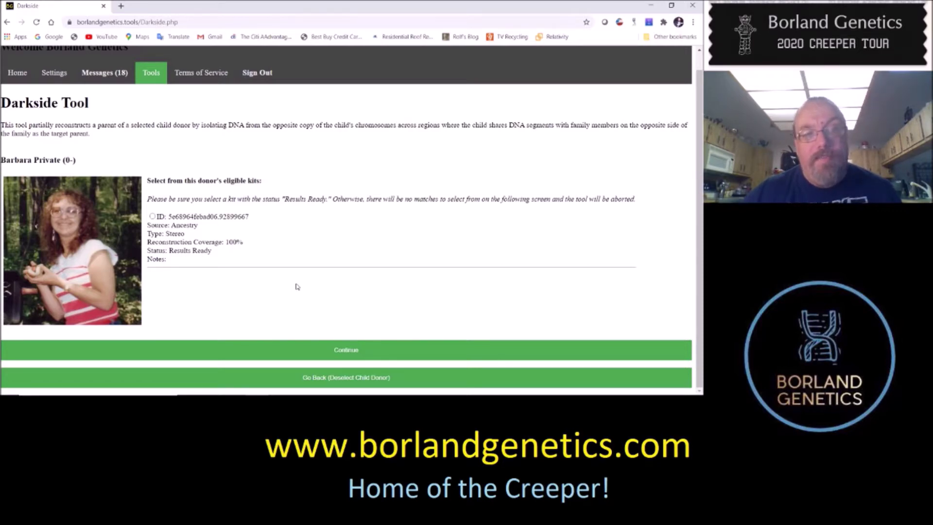
left_click(153, 217)
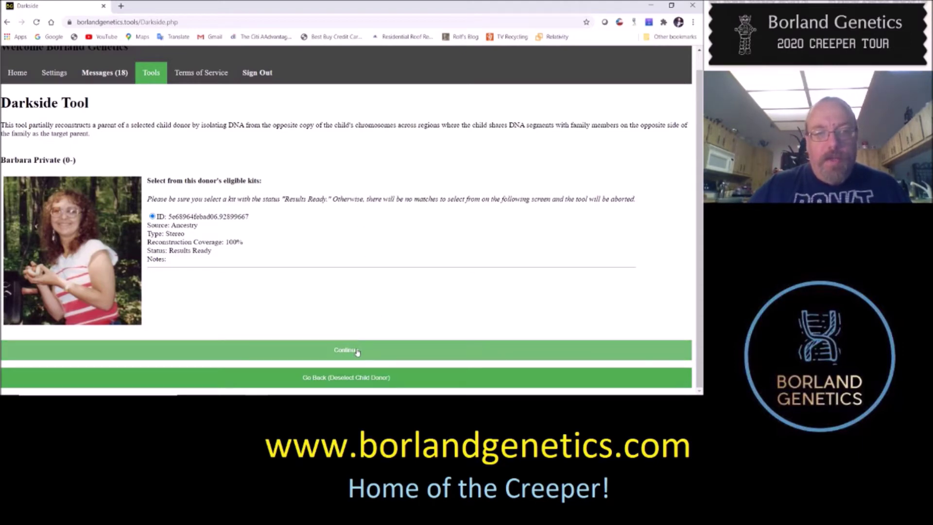
left_click(357, 351)
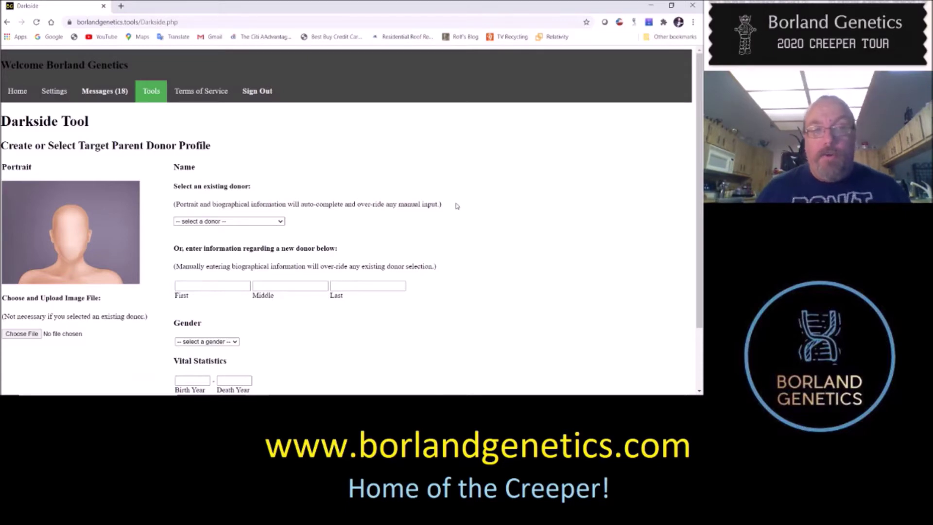
- Set the child donor's deceased father, an existing donor, as the target parent profile and continue to the match selection
left_click(241, 222)
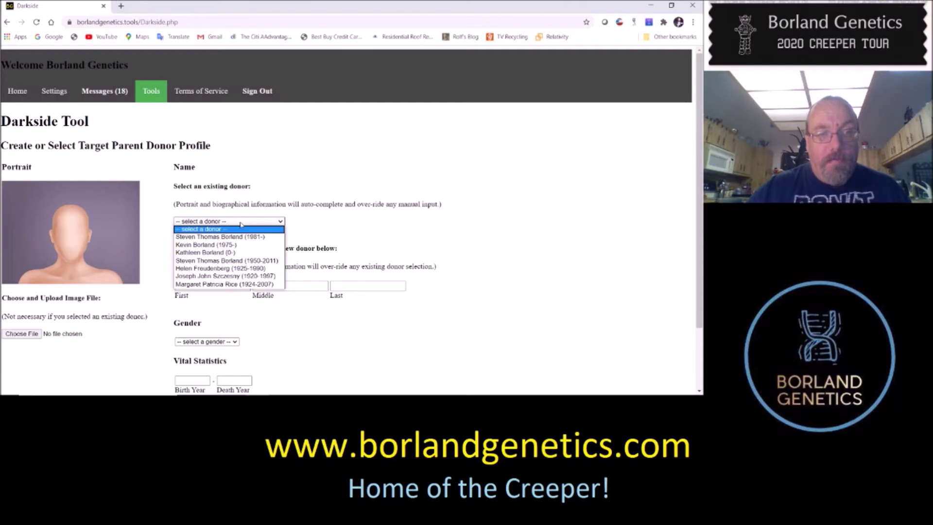
left_click(240, 277)
left_click_drag(702, 123, 701, 183)
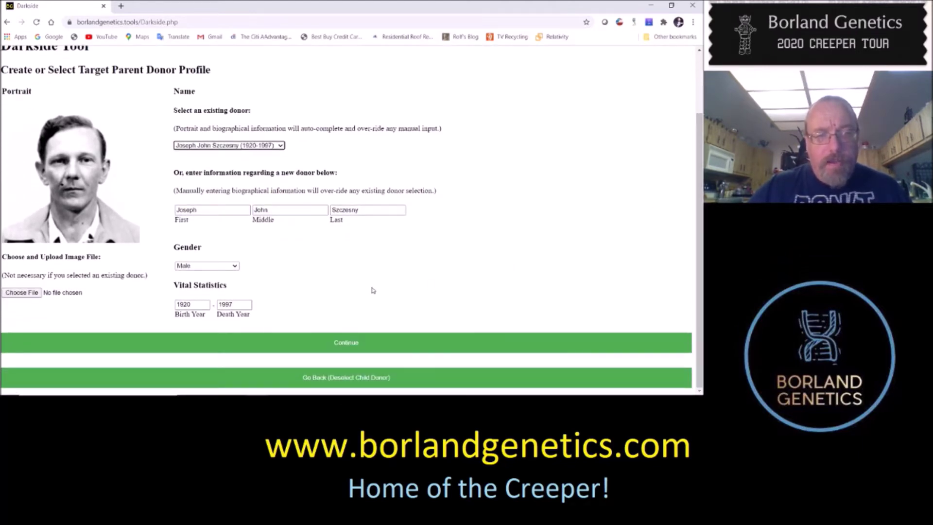
left_click(360, 336)
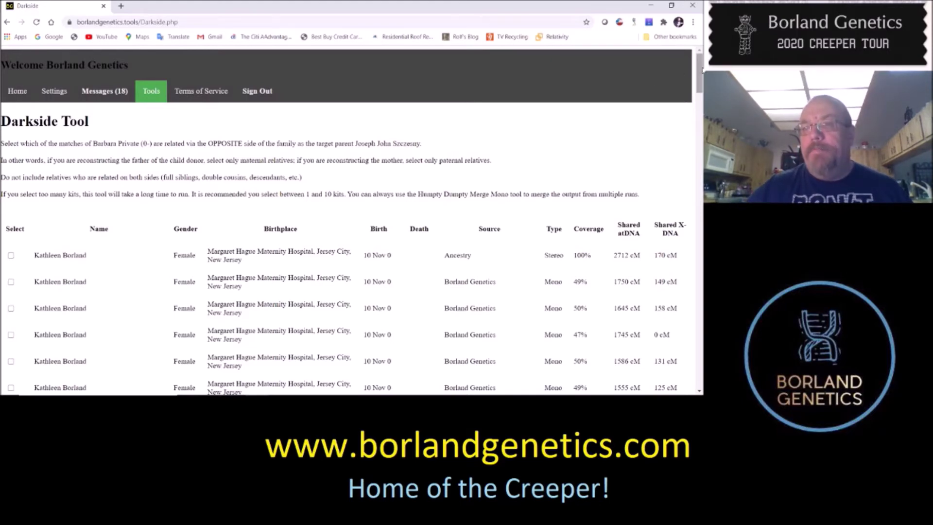
- Run the Darkside reconstruction with the mother's 38% mono kit sharing 64 cM of X-DNA, and return to the Resource Manager
left_click_drag(703, 69, 704, 101)
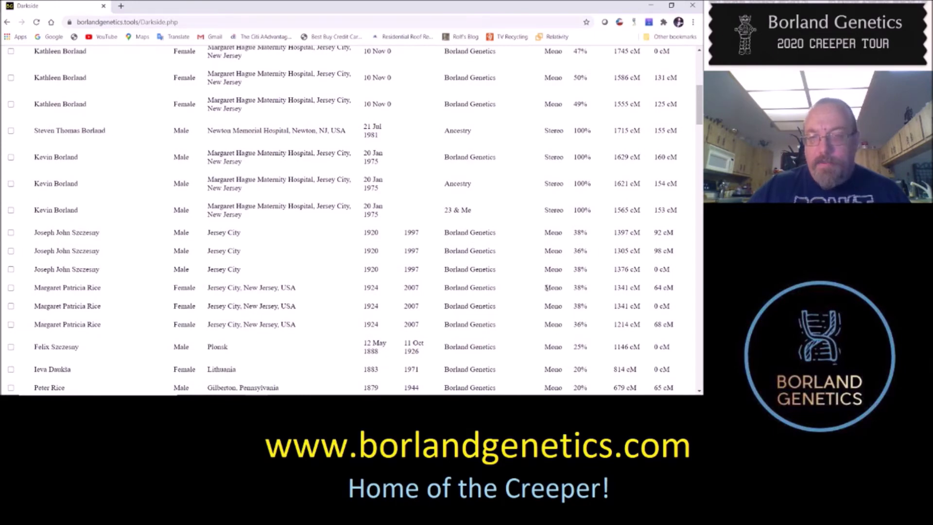
left_click(11, 288)
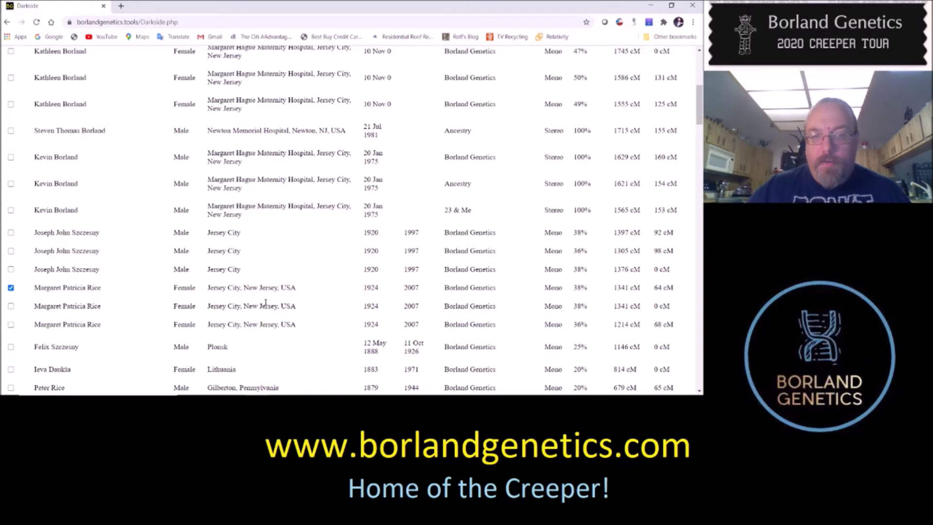
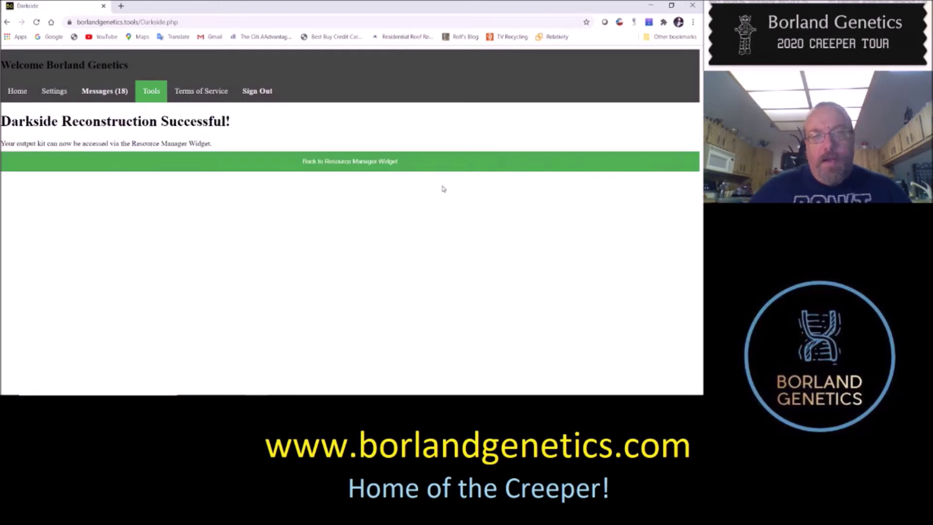
left_click(340, 165)
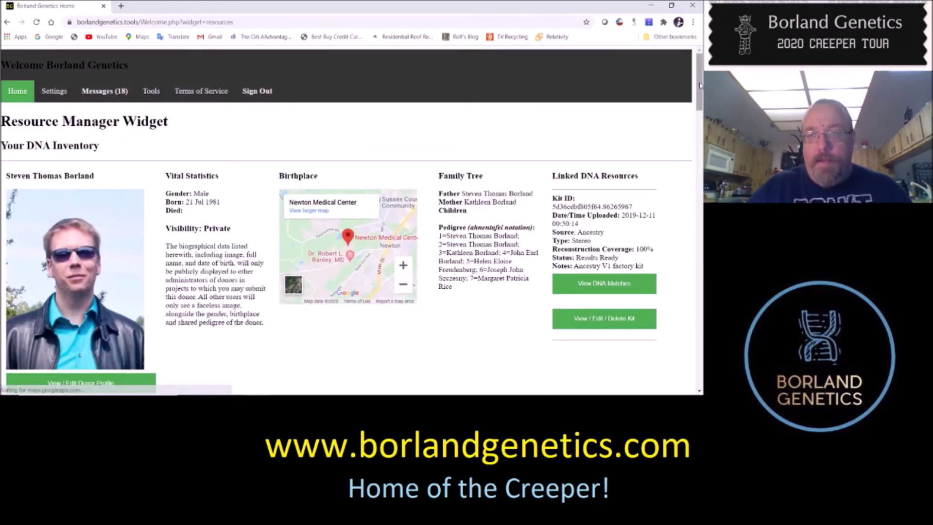
- Examine the father's linked DNA resources, comparing the new Darkside kit with the existing Humpty Dumpty mono merge kit
left_click_drag(699, 72, 704, 305)
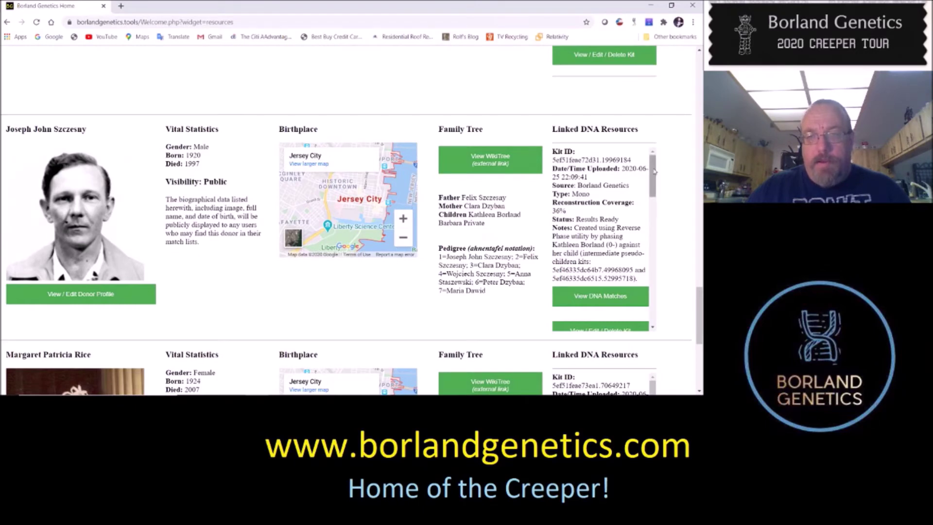
left_click_drag(654, 171, 664, 306)
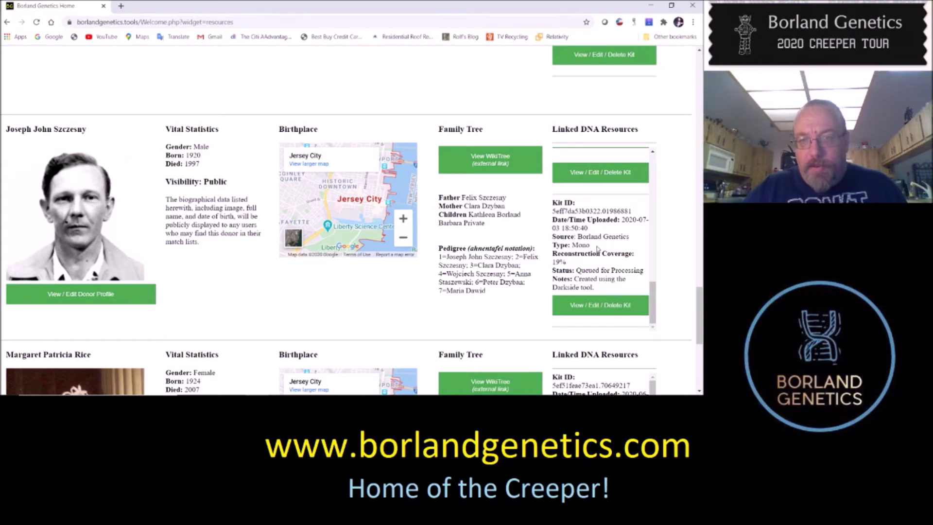
scroll(594, 268, "up", 1)
scroll(594, 268, "up", 1)
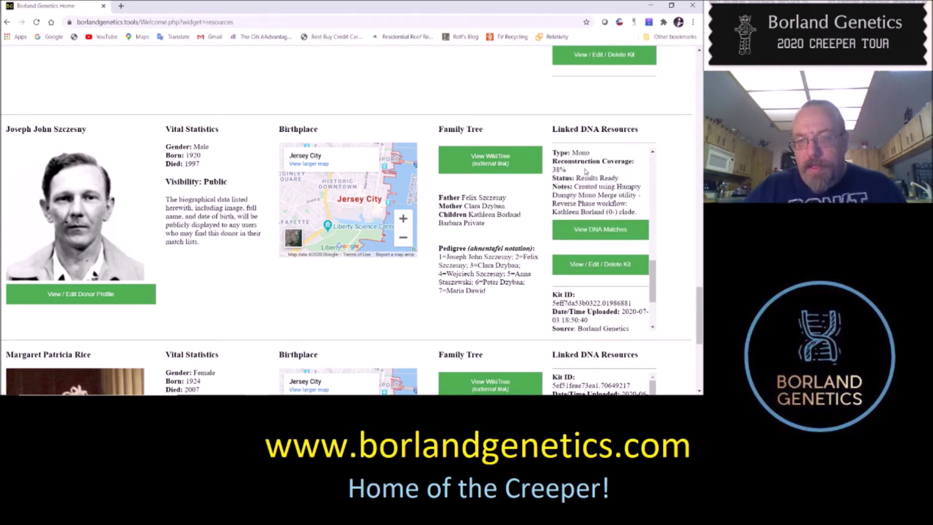
scroll(597, 190, "down", 2)
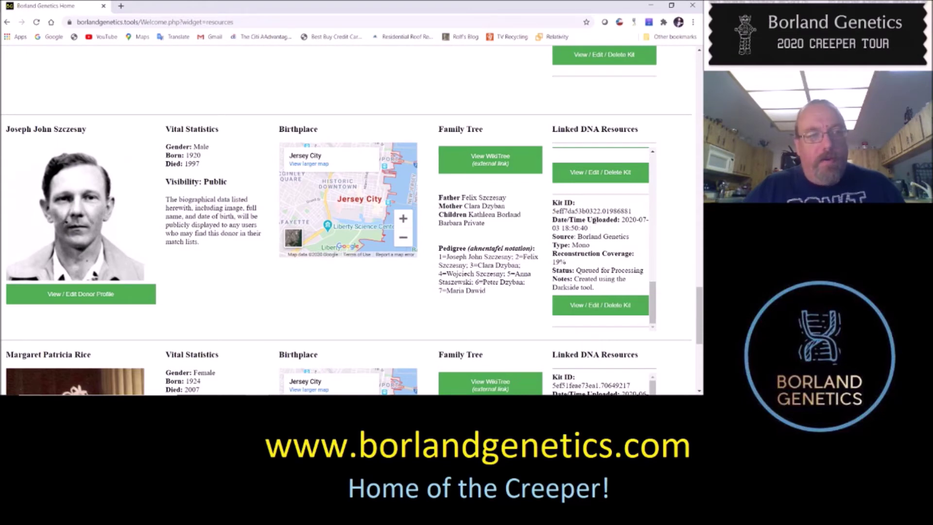
- Open the father's donor profile and start the Humpty Dumpty stereo merge
left_click(90, 302)
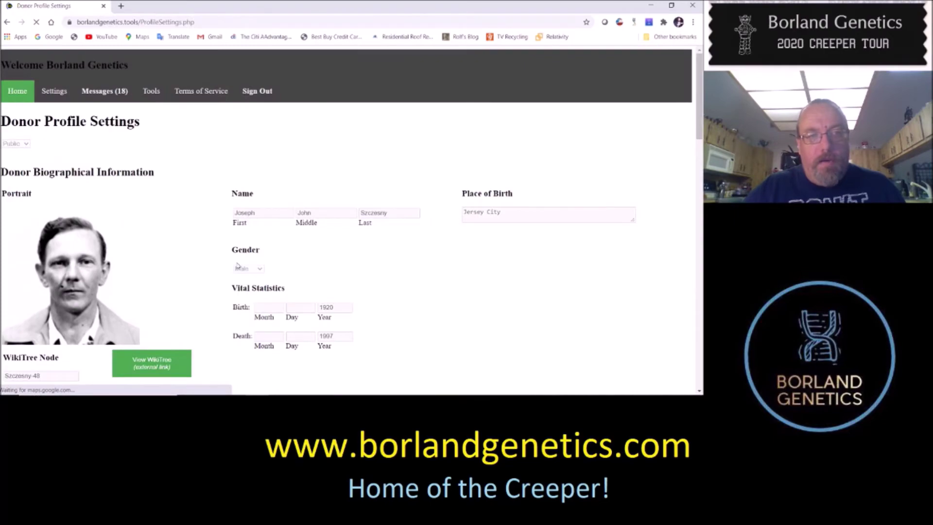
left_click_drag(700, 80, 704, 348)
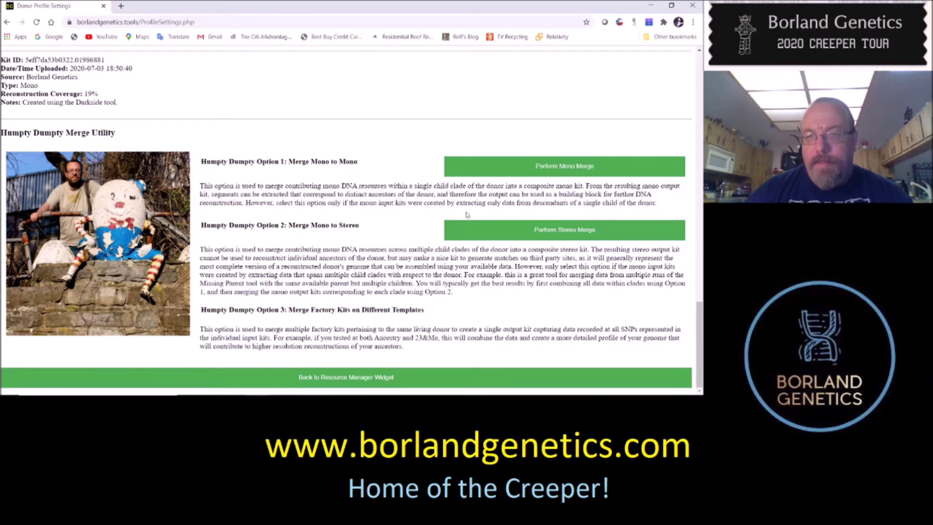
left_click(555, 230)
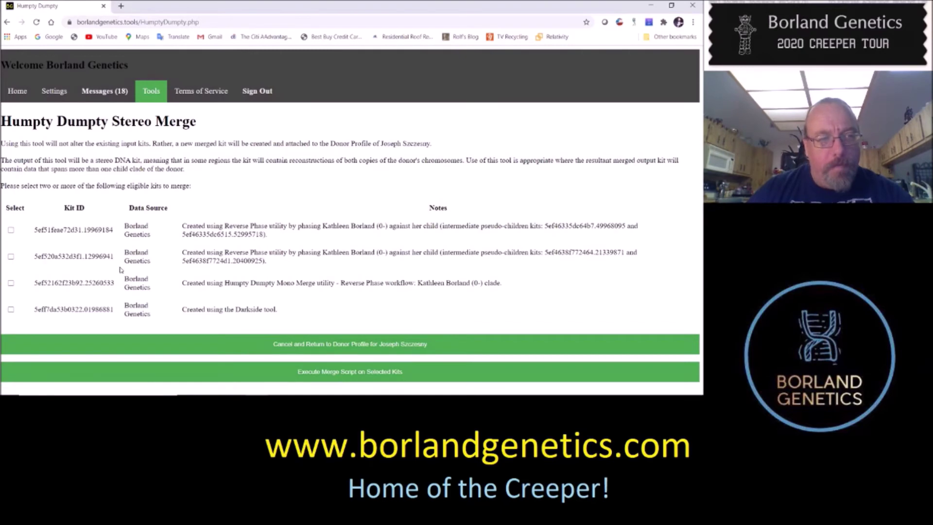
- Merge the father's Humpty Dumpty mono merge kit and his Darkside kit into a stereo kit
left_click(10, 282)
left_click(11, 310)
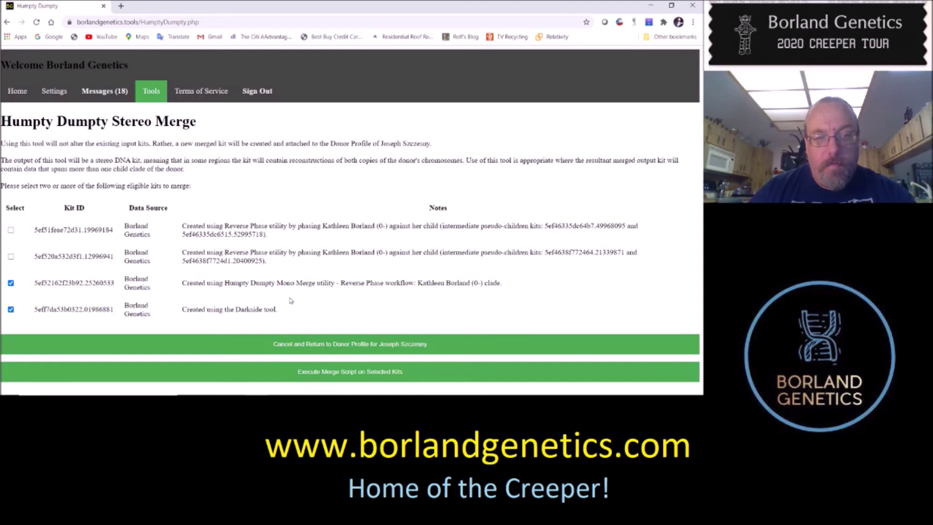
left_click(367, 373)
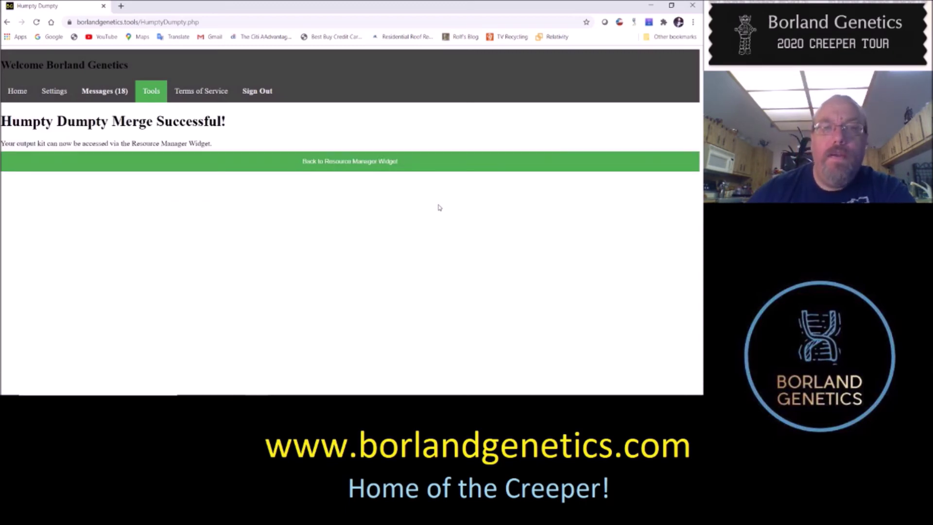
- Return to the Resource Manager and examine the new stereo merge kit among the father's linked DNA resources
left_click(373, 165)
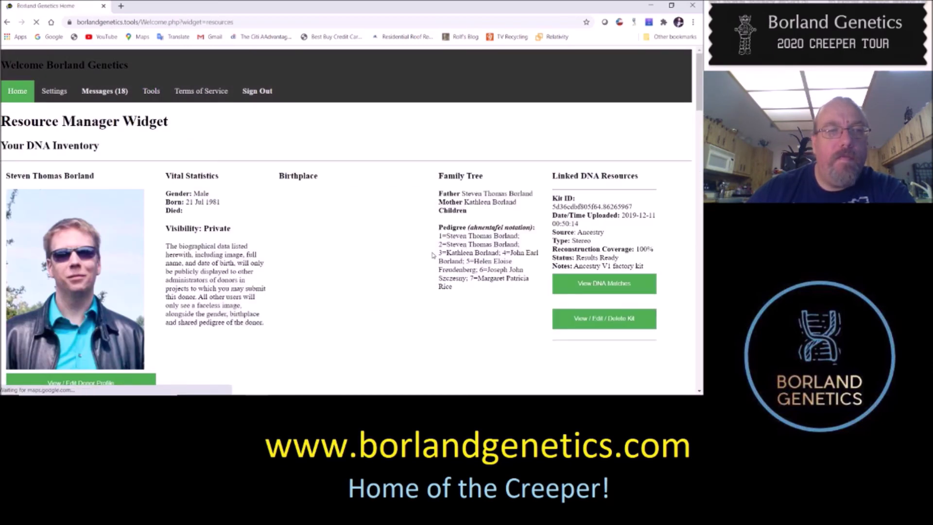
left_click_drag(700, 78, 700, 233)
scroll(695, 235, "down", 10)
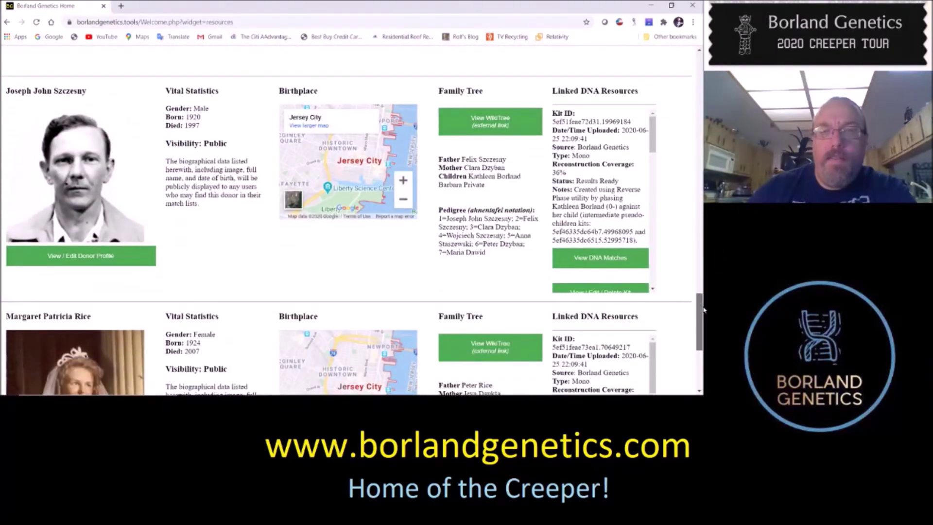
left_click_drag(653, 125, 657, 263)
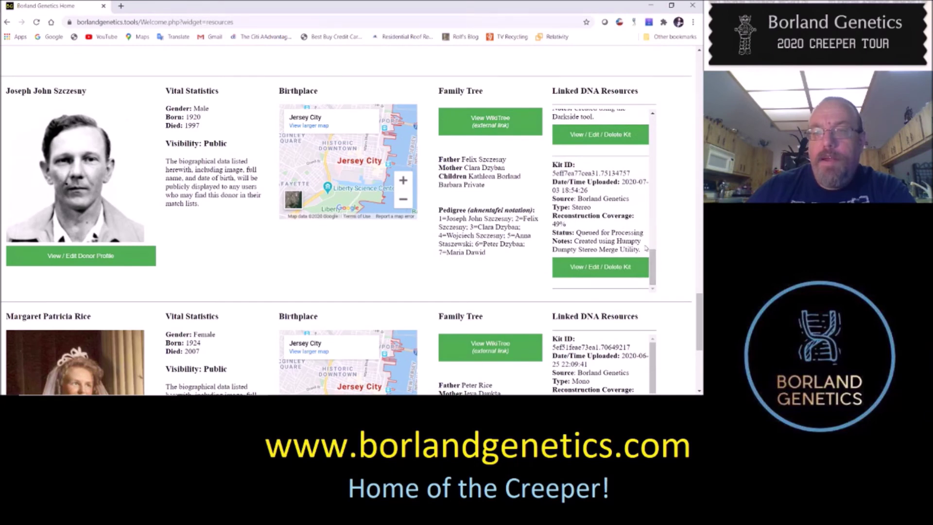